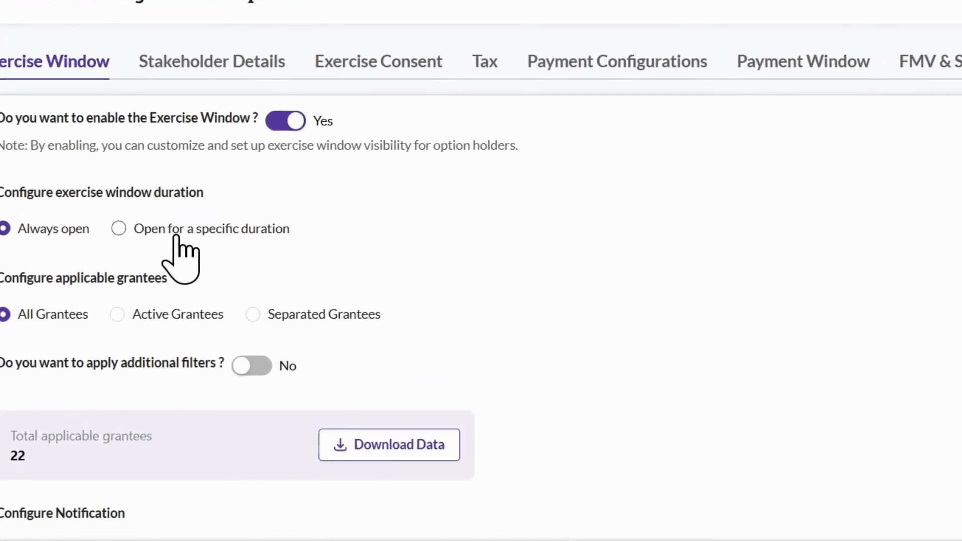
left_click(176, 233)
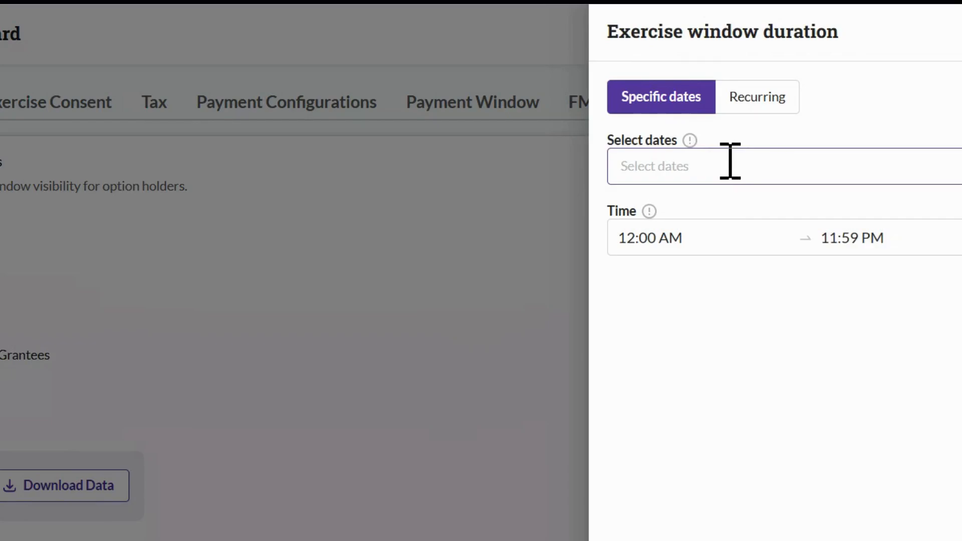
left_click(725, 165)
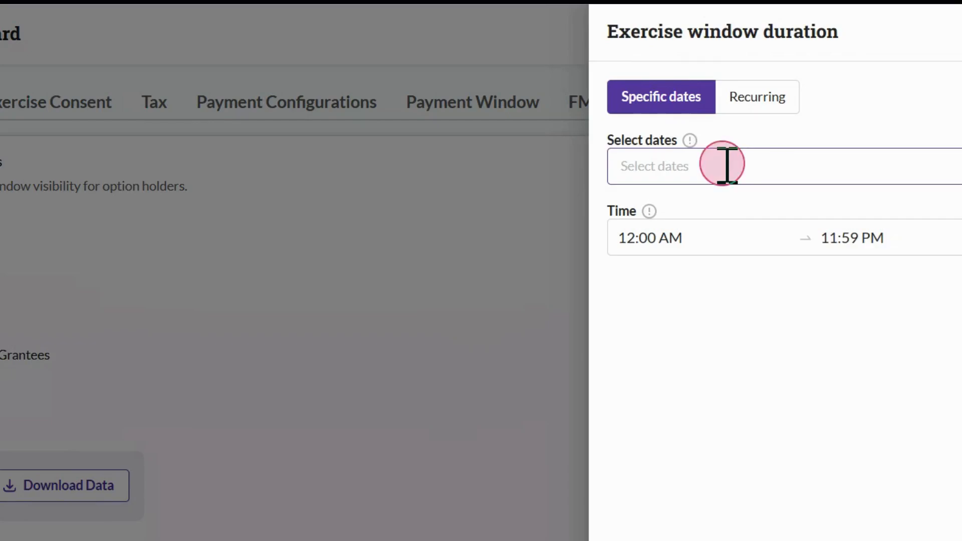
left_click(745, 90)
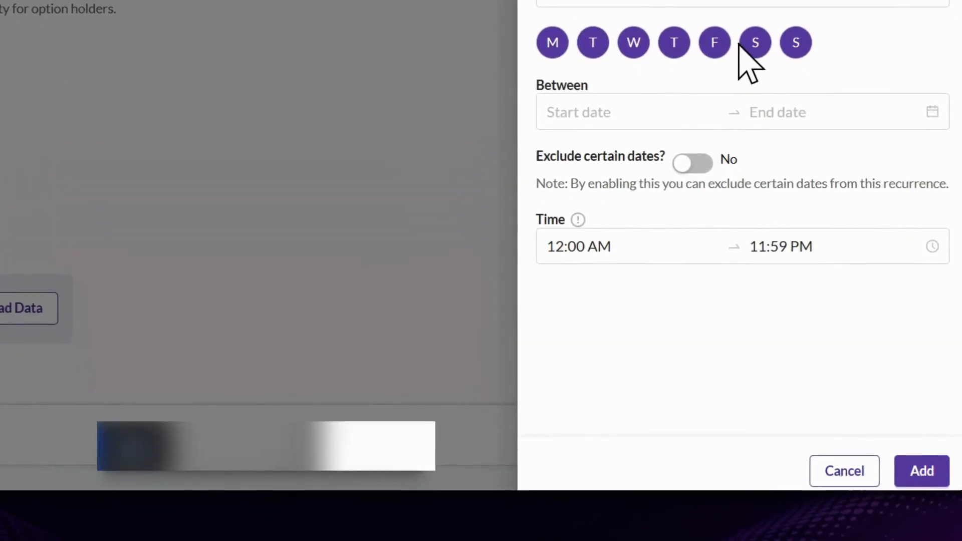
left_click(844, 471)
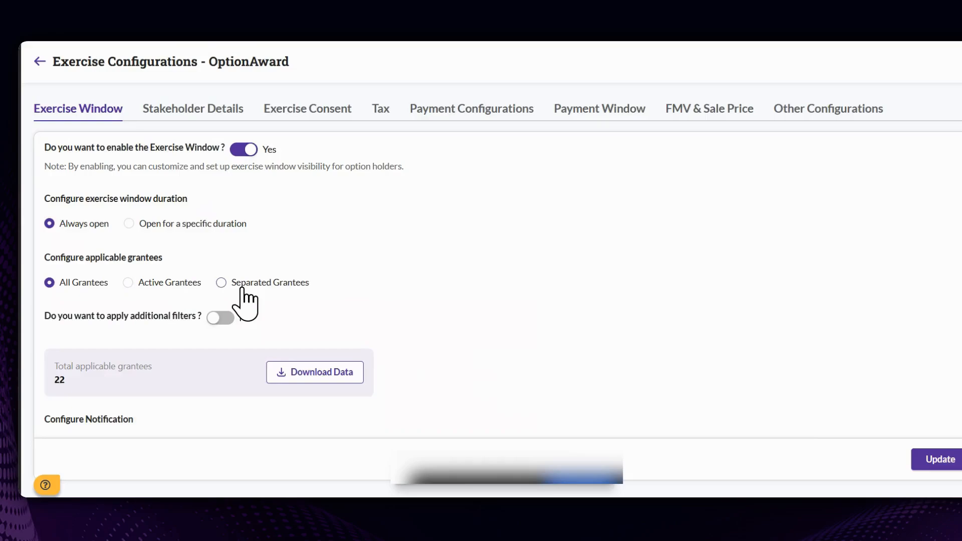
Set the exercise window to apply to all grantees and enable additional filters.
left_click(242, 283)
left_click(98, 282)
left_click(221, 318)
scroll(224, 333, "down", 1)
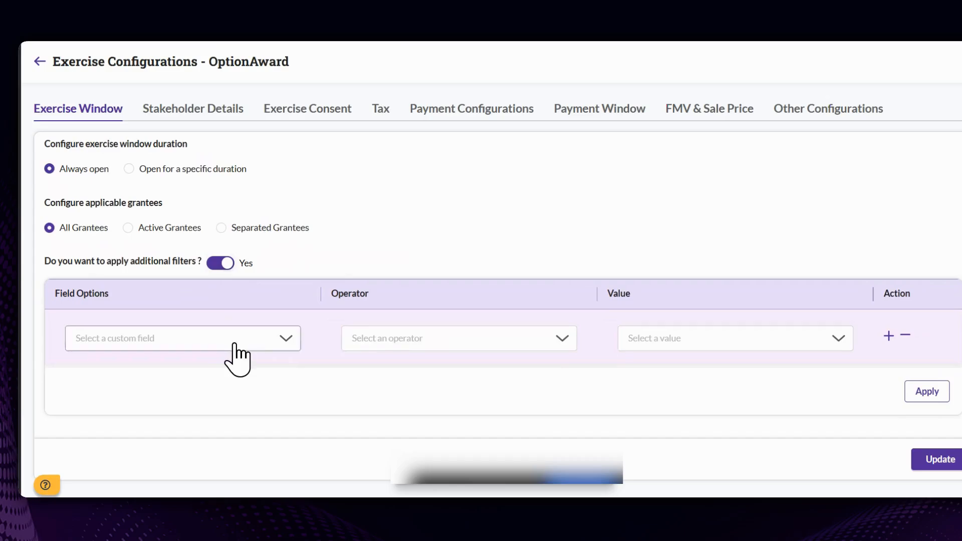
left_click(234, 344)
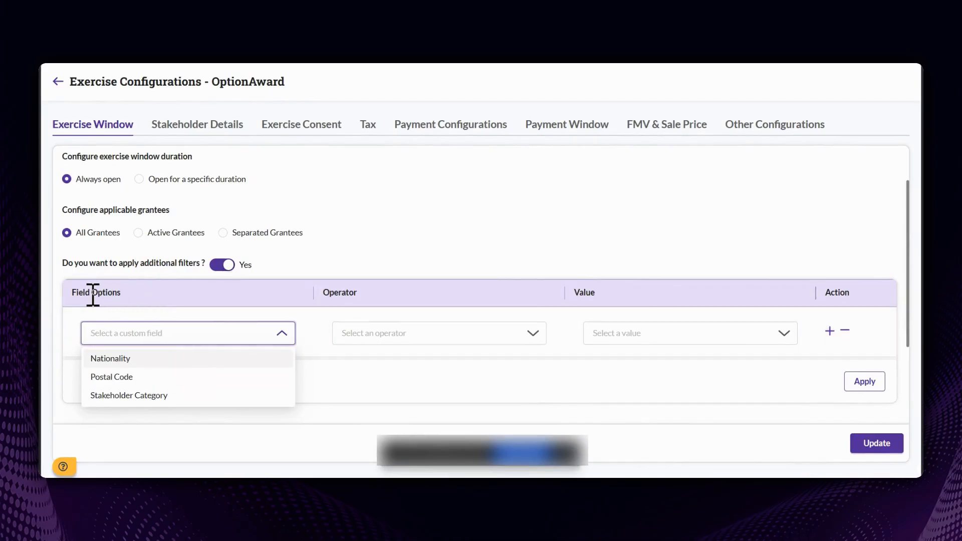
scroll(302, 389, "down", 2)
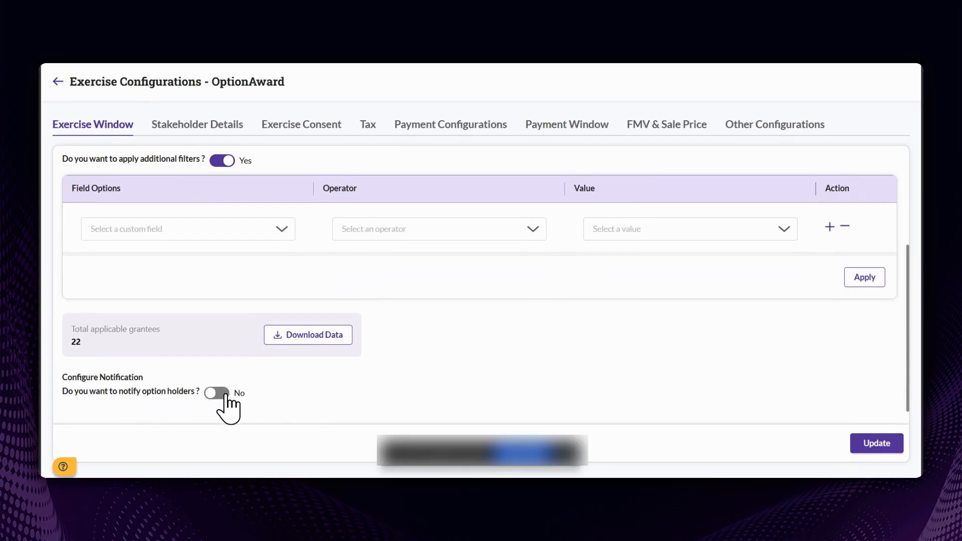
Include the Email field in the stakeholder personal details for exercising options and make it mandatory.
left_click(199, 127)
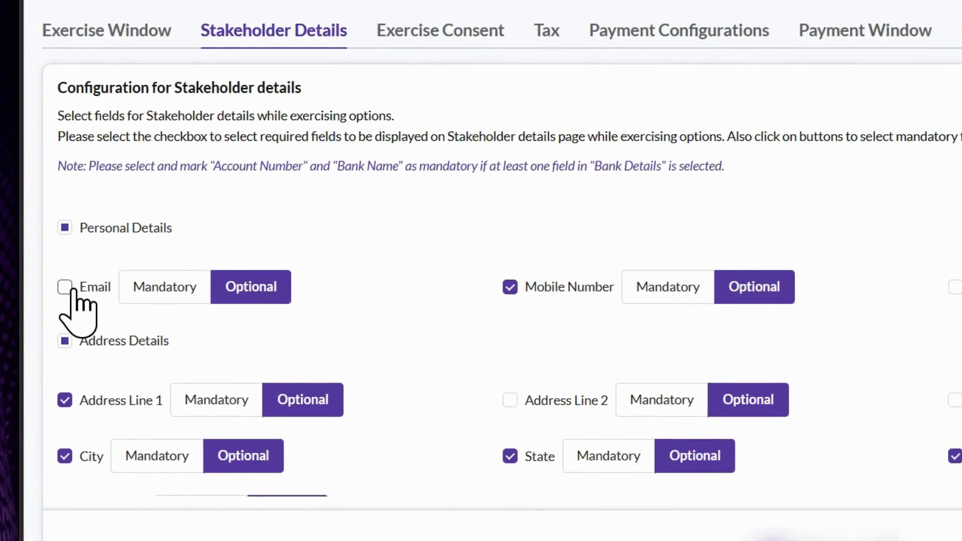
left_click(74, 288)
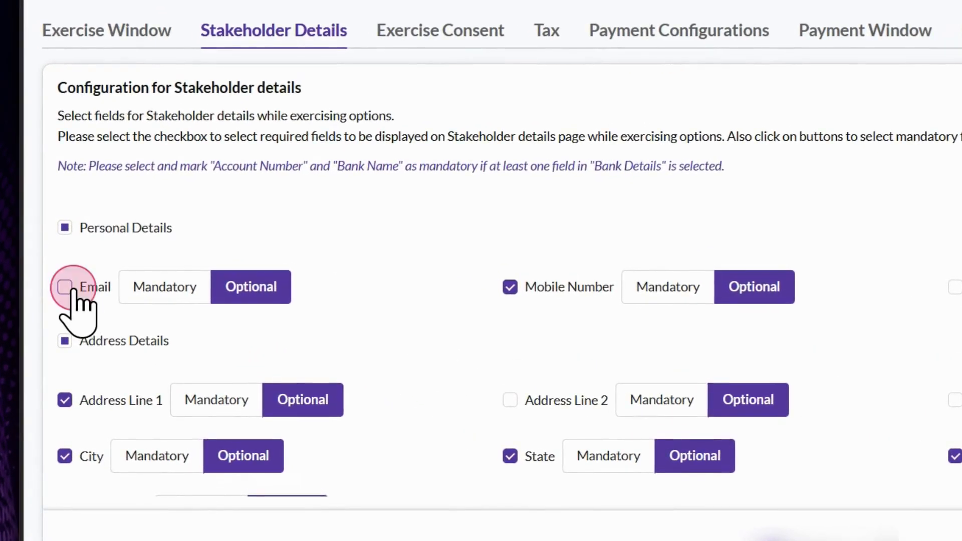
left_click(133, 290)
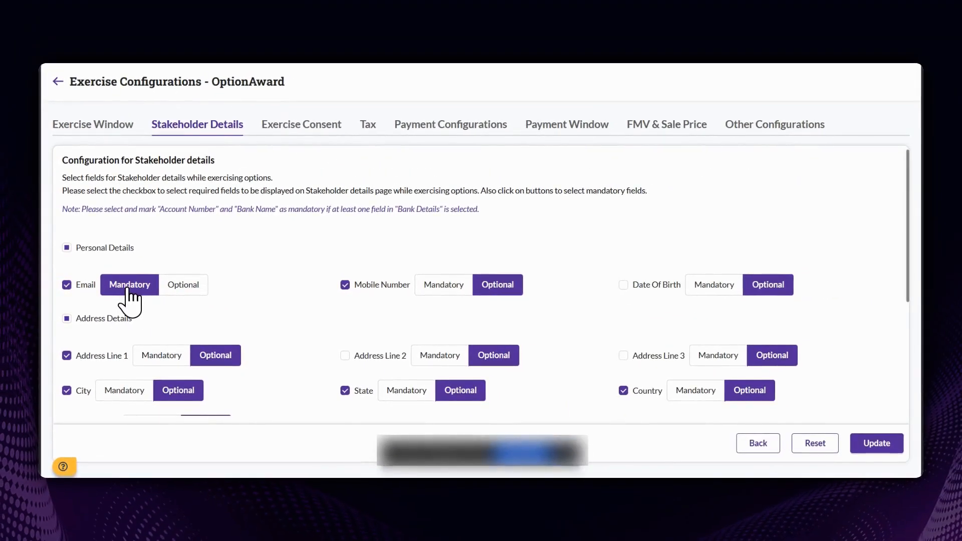
scroll(269, 302, "down", 4)
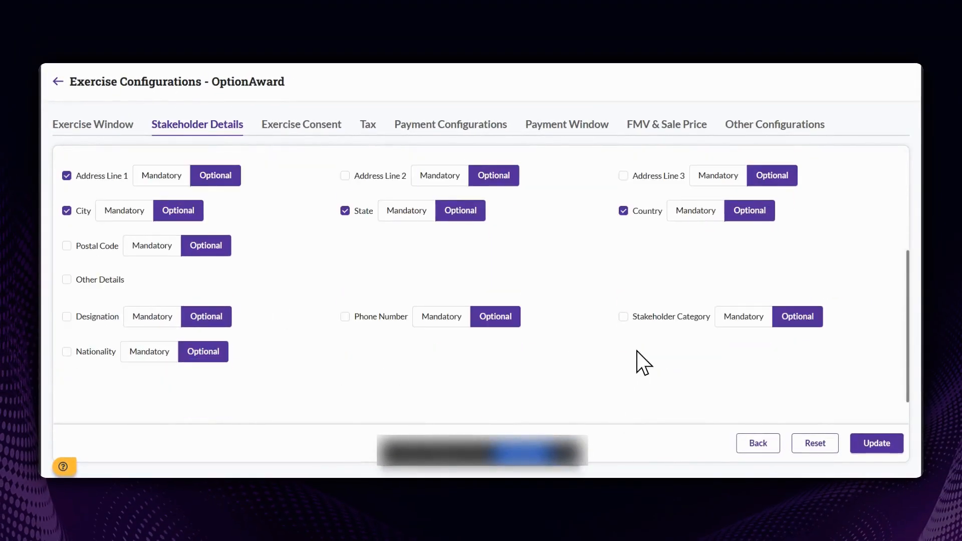
scroll(311, 317, "up", 4)
In the exercise consent settings, enable the Exercise Form for option holders and require them to submit a signed form.
left_click(300, 124)
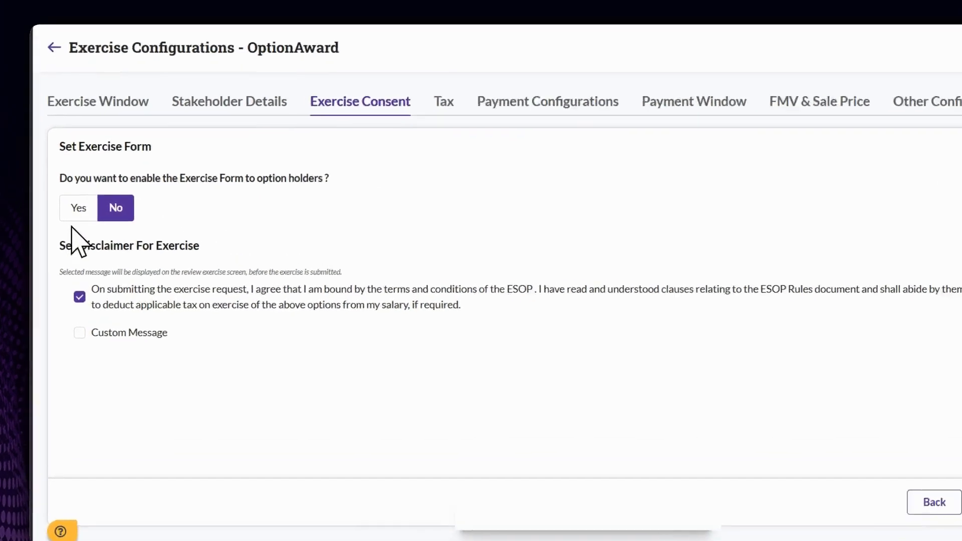
left_click(77, 216)
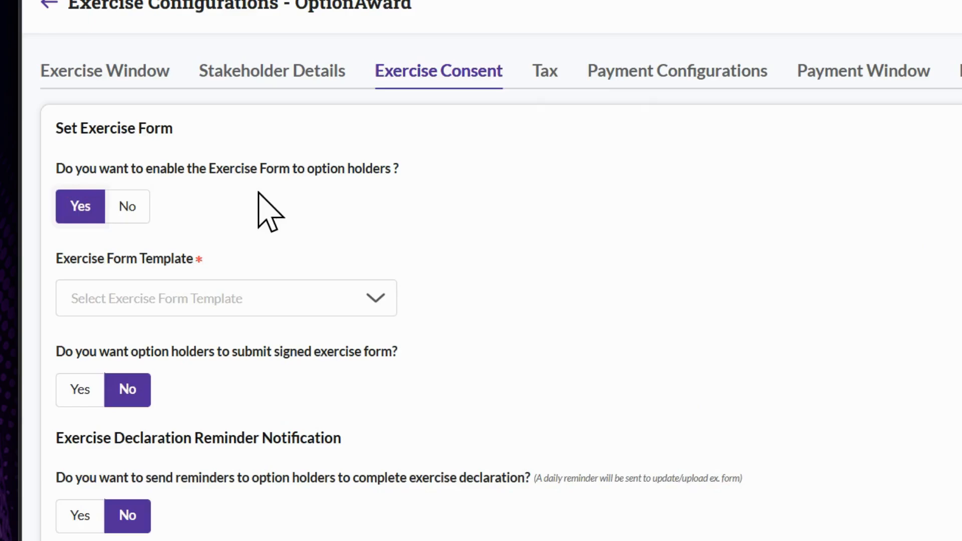
left_click(190, 302)
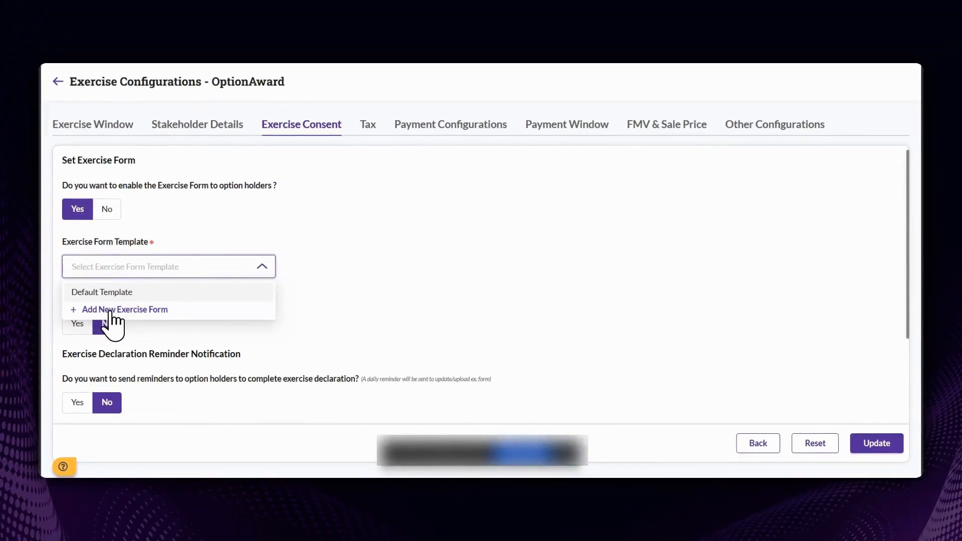
left_click(383, 305)
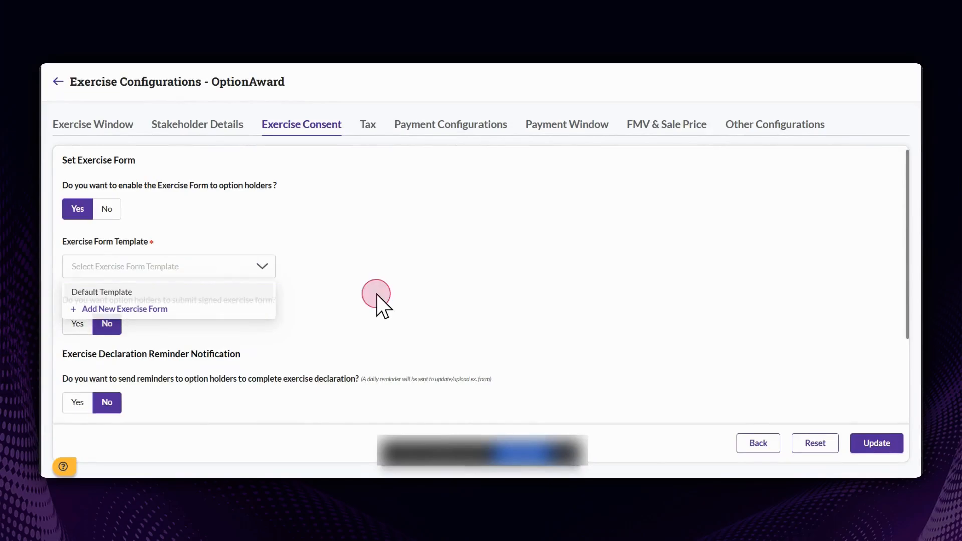
scroll(383, 306, "down", 1)
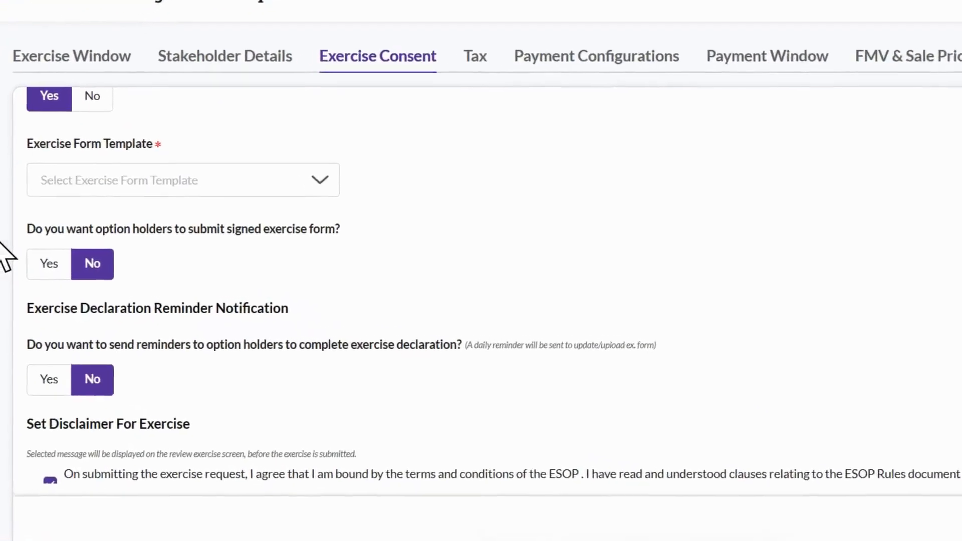
left_click(74, 266)
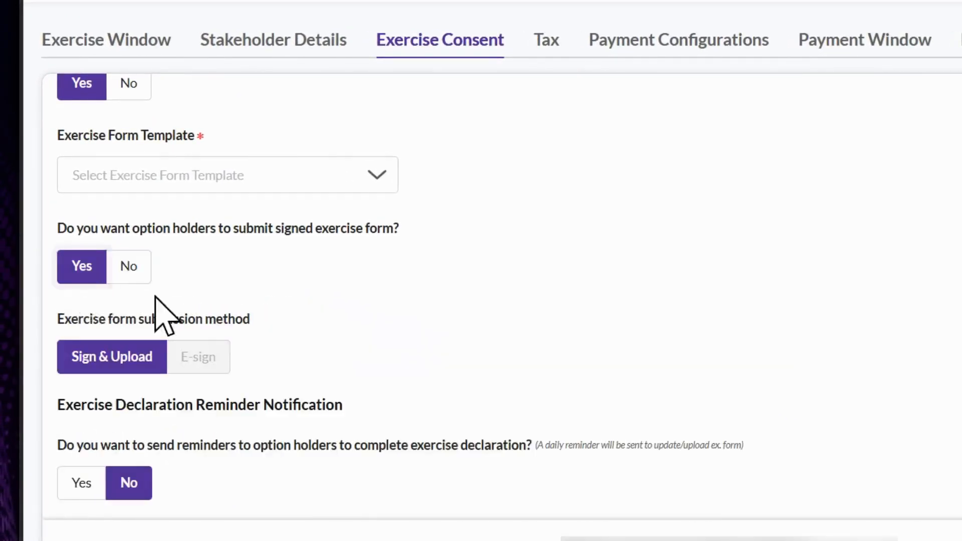
Switch the exercise disclaimer to a custom message.
scroll(88, 459, "down", 1)
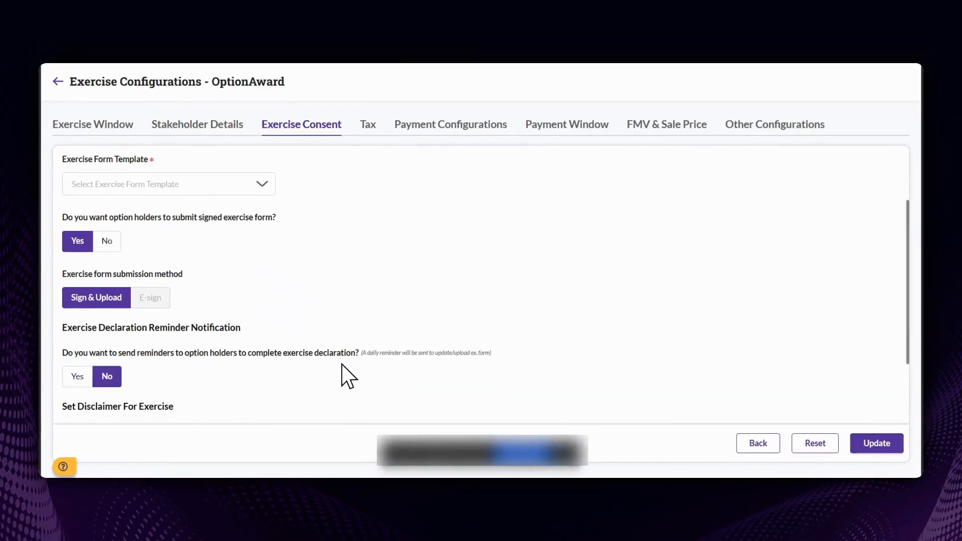
scroll(438, 375, "down", 2)
left_click(126, 395)
scroll(141, 380, "down", 2)
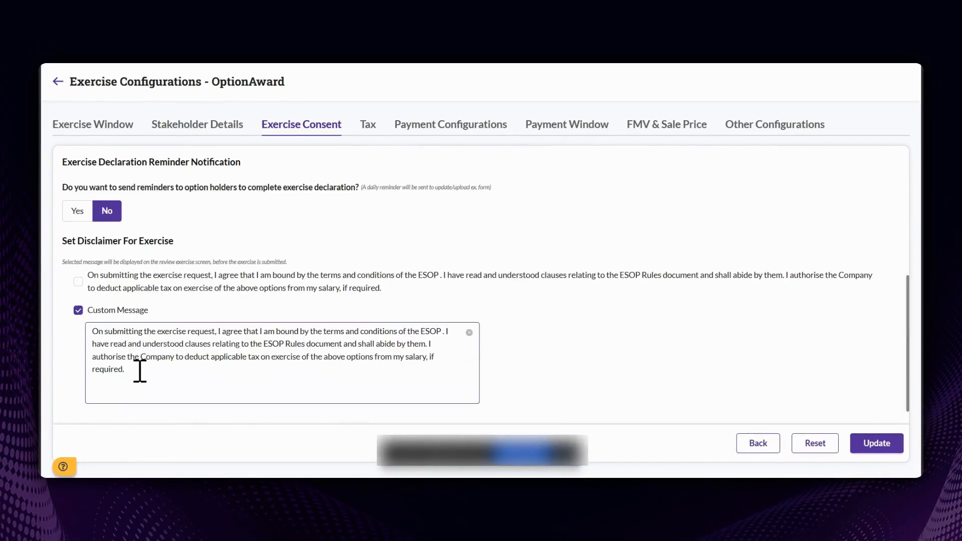
Try the tax simulator for displaying tax in the exercise flow, and set the option back to Calculate Tax.
left_click(369, 125)
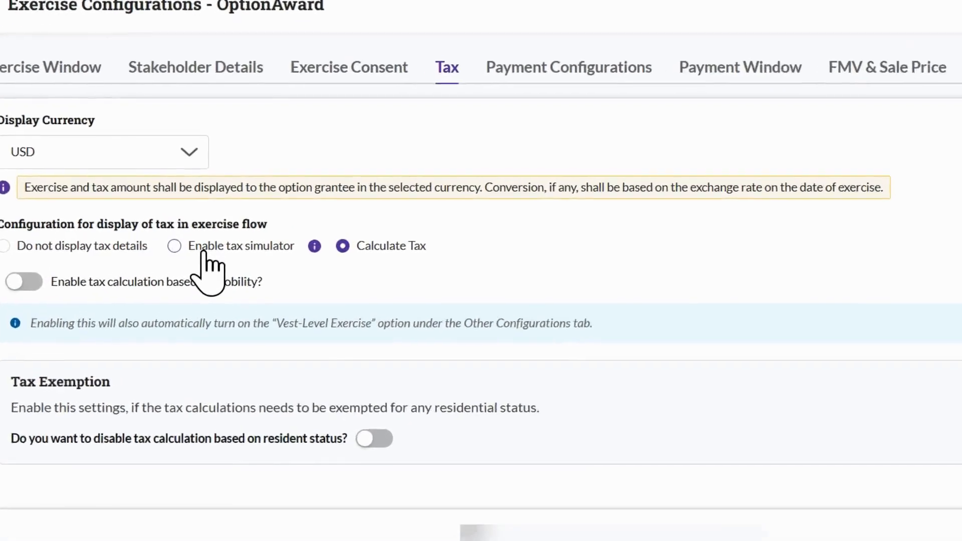
left_click(202, 248)
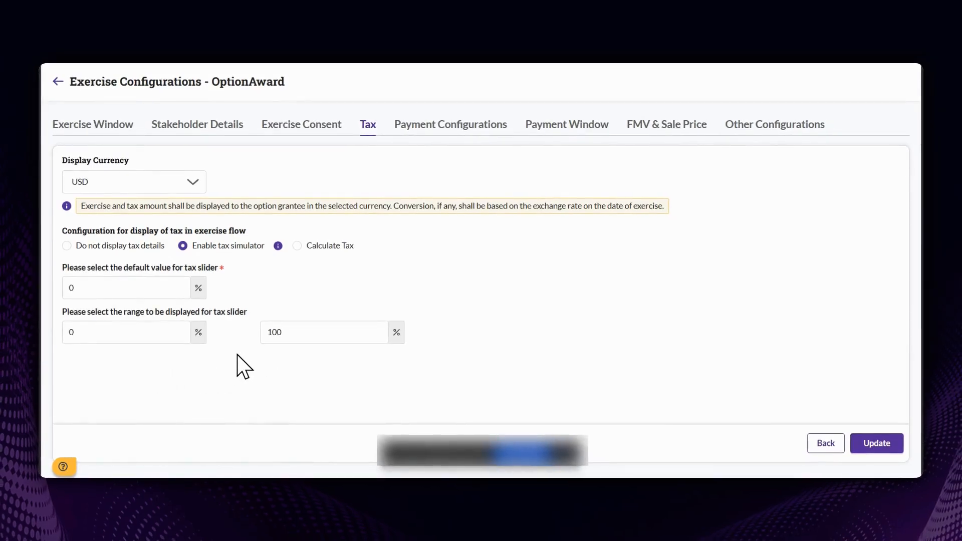
left_click(328, 247)
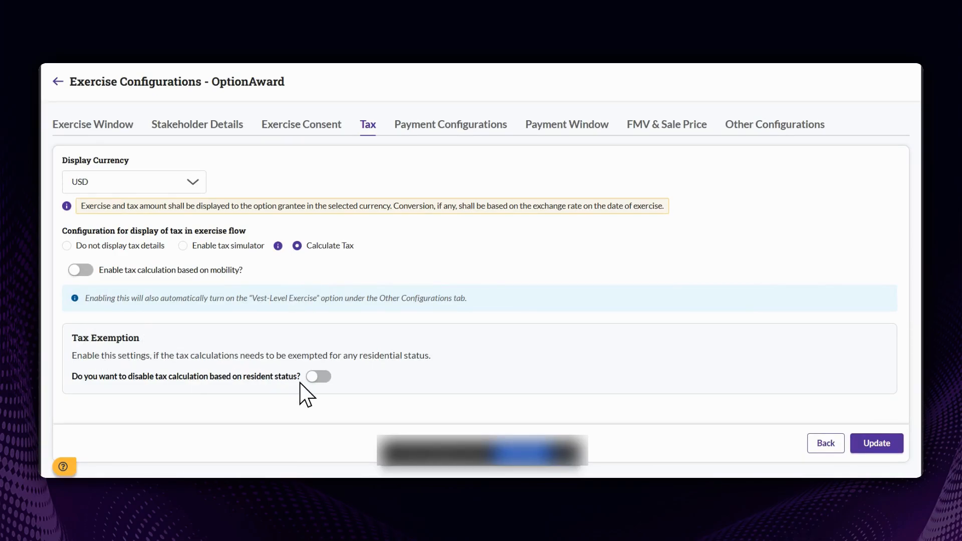
In the payment configuration, enable separate payment details for tax and exercise amount, and view the Wire Transfer exercise payment note editor.
left_click(447, 126)
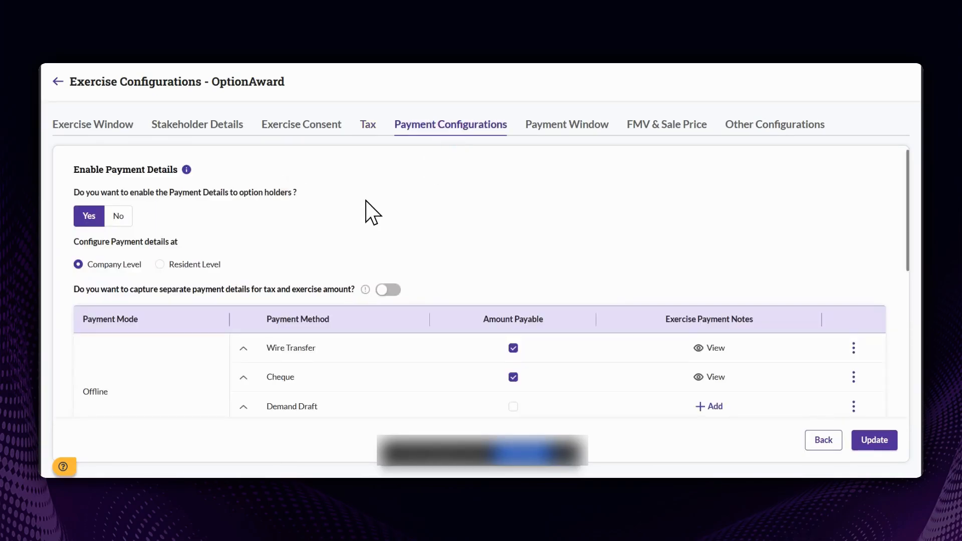
scroll(346, 221, "down", 2)
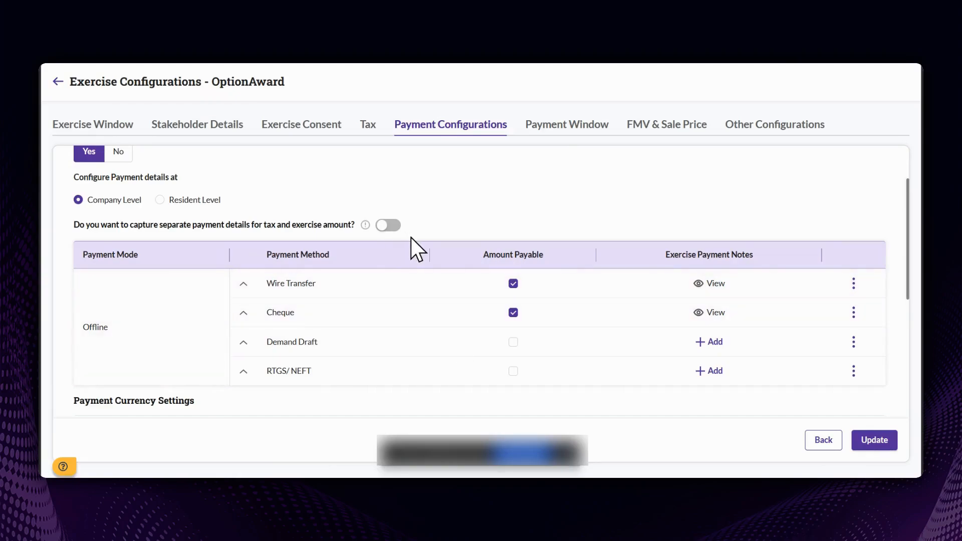
left_click(388, 225)
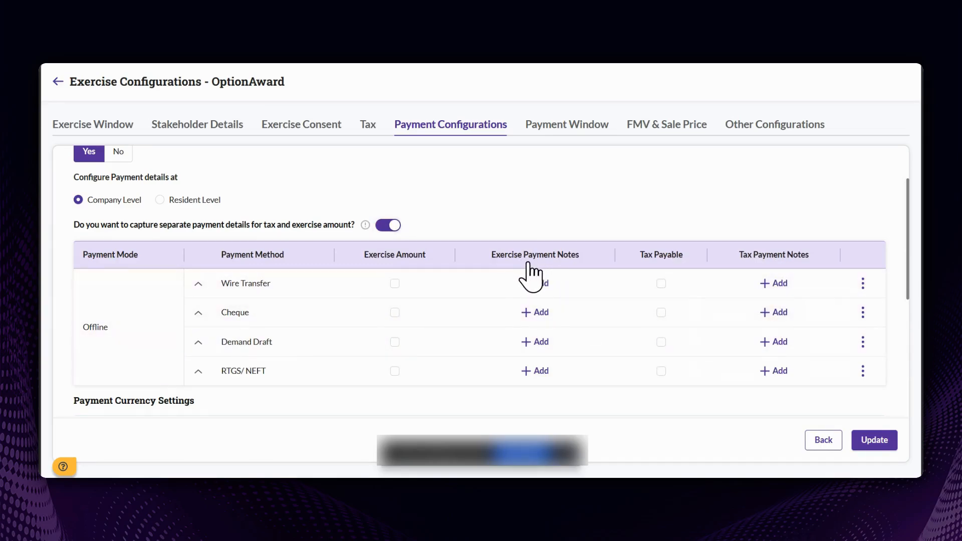
left_click(535, 283)
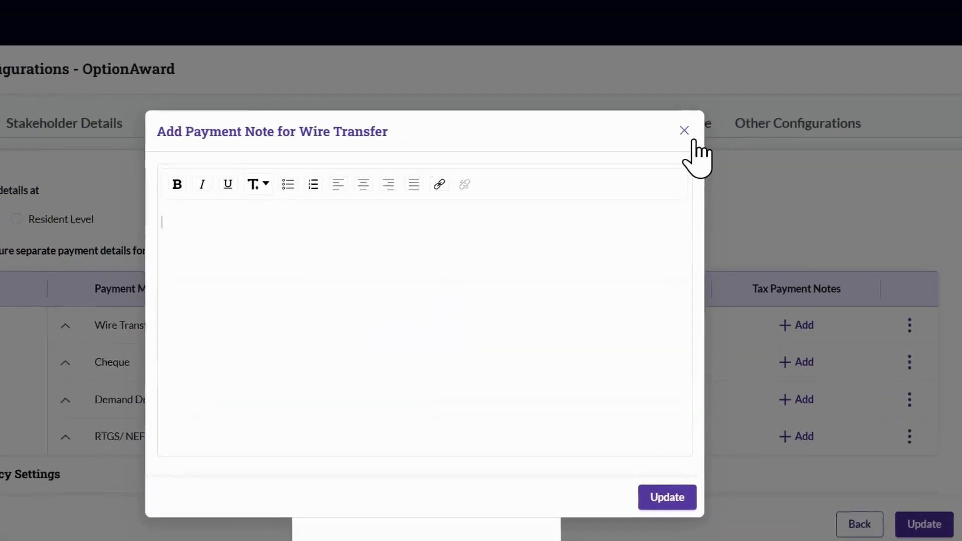
left_click(694, 141)
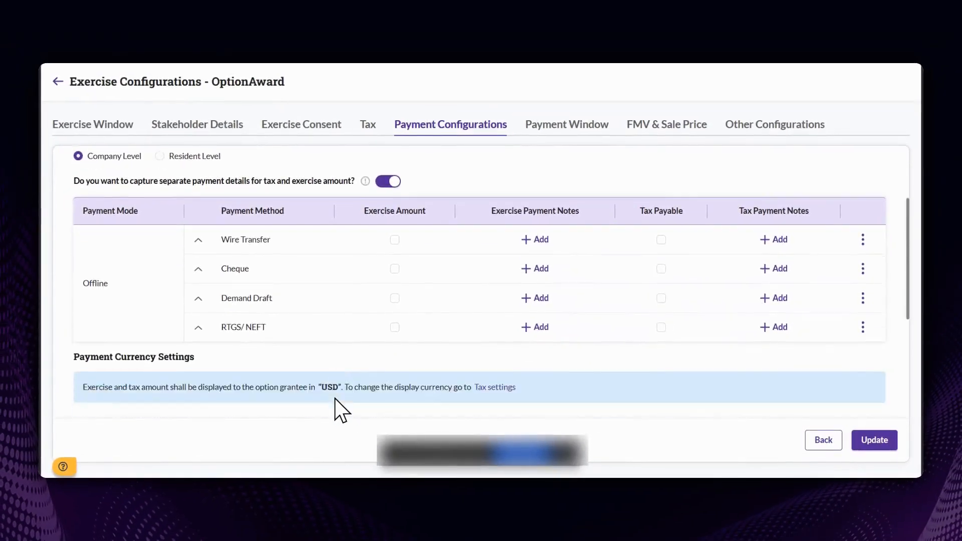
Enable receiving payment in a different currency in the payment currency settings.
scroll(335, 399, "down", 3)
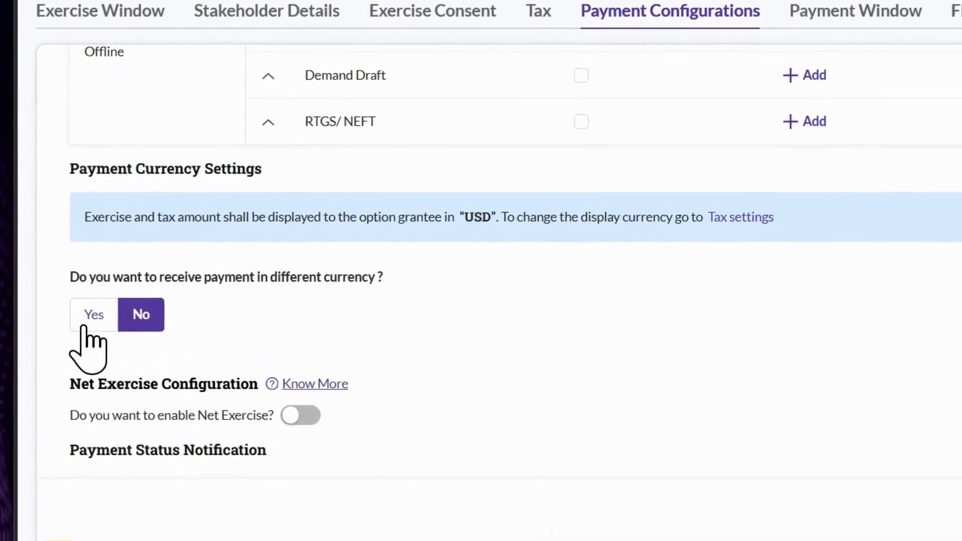
left_click(84, 326)
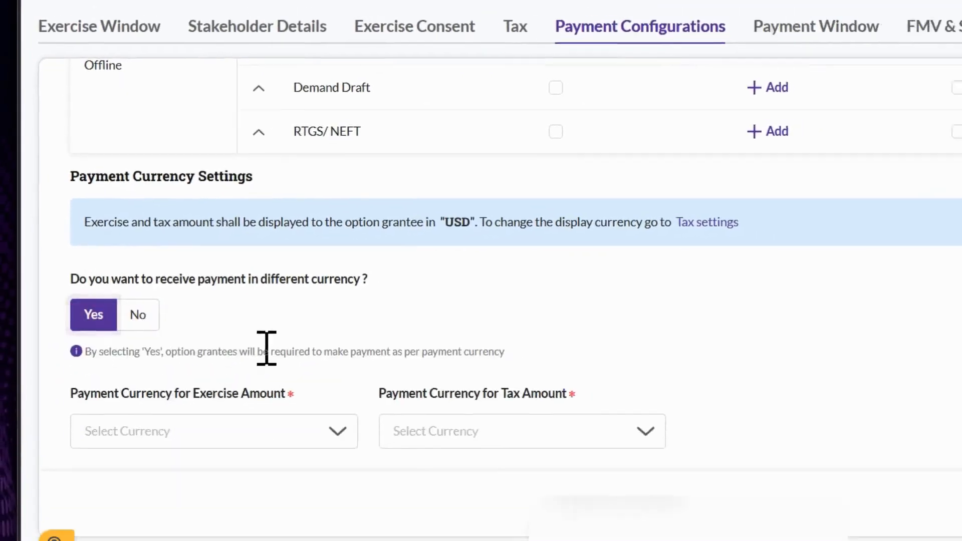
scroll(271, 351, "down", 2)
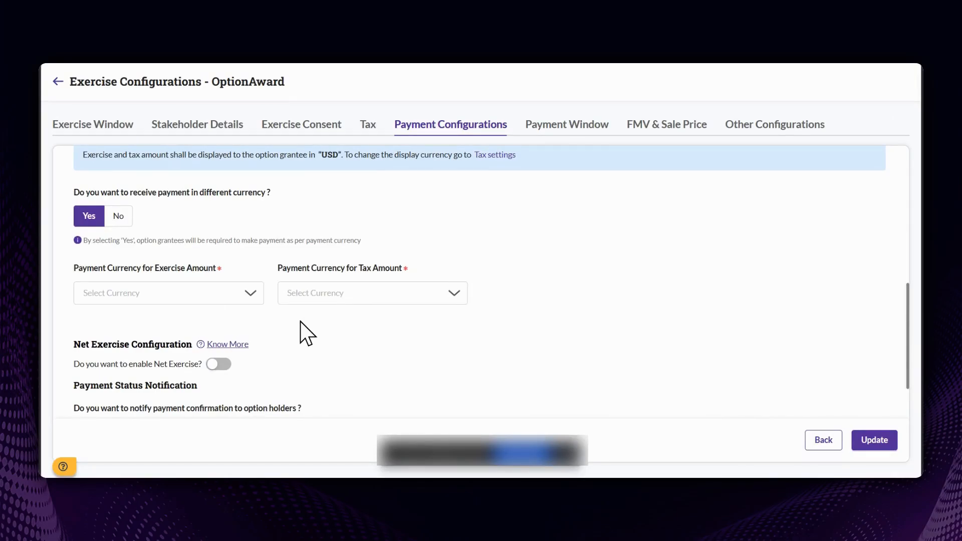
scroll(300, 322, "down", 1)
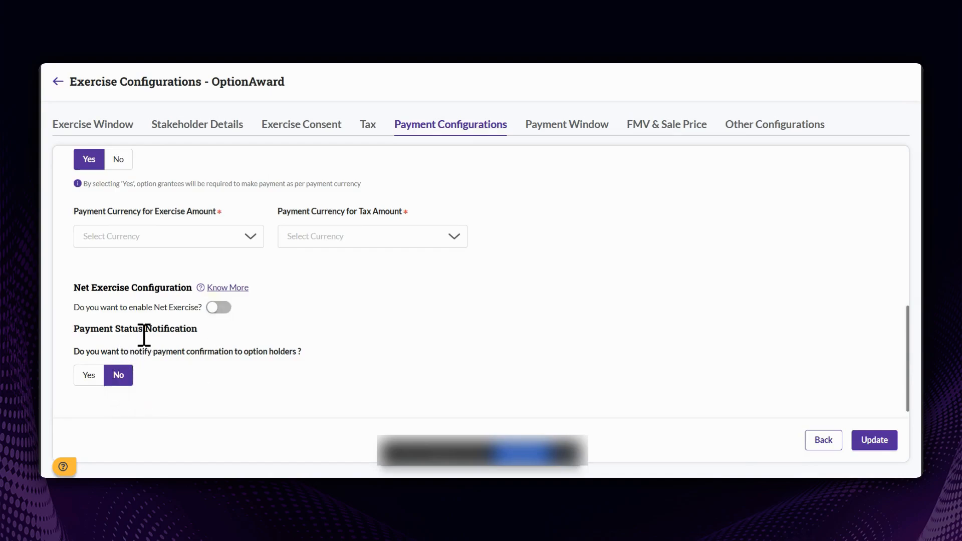
Enable the payment window setup and review its period, closure message and auto-disapproval settings.
left_click(566, 131)
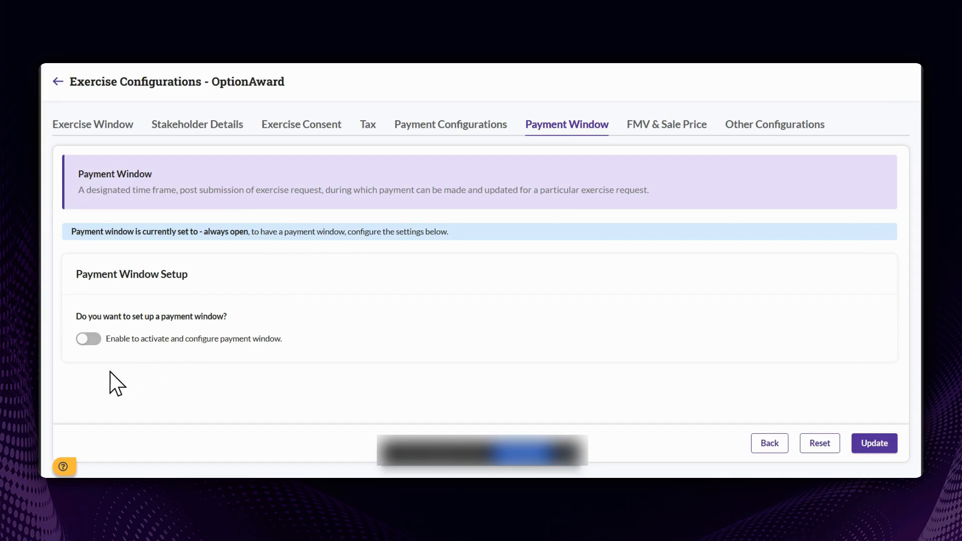
left_click(90, 338)
scroll(245, 349, "down", 2)
scroll(280, 346, "down", 2)
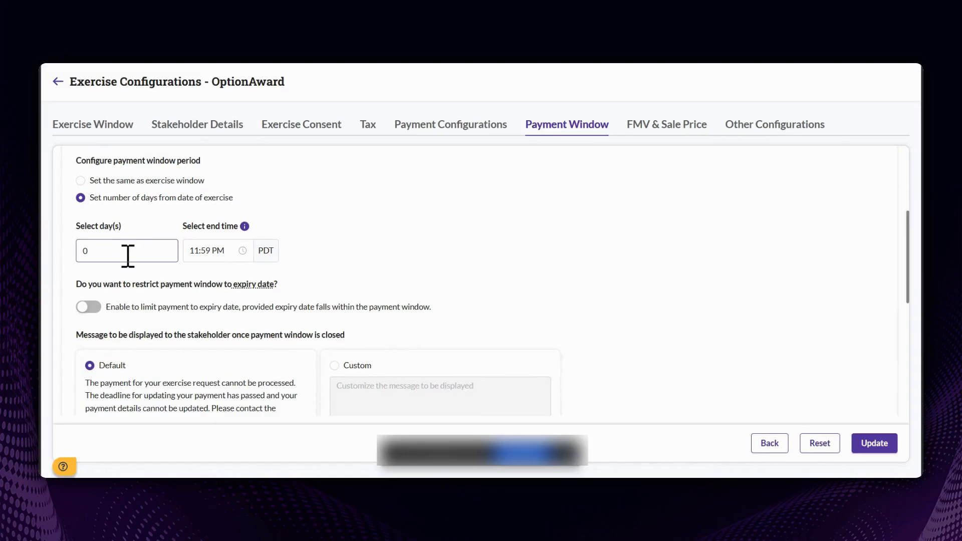
scroll(193, 337, "down", 5)
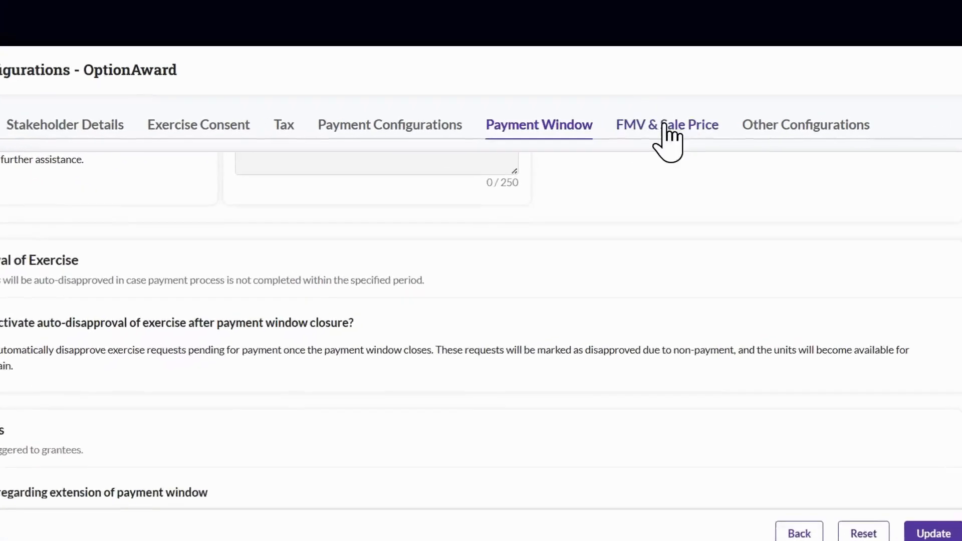
Review the FMV valuation basis and sale price settings, and the vest level exercise setting among the other configurations.
left_click(665, 126)
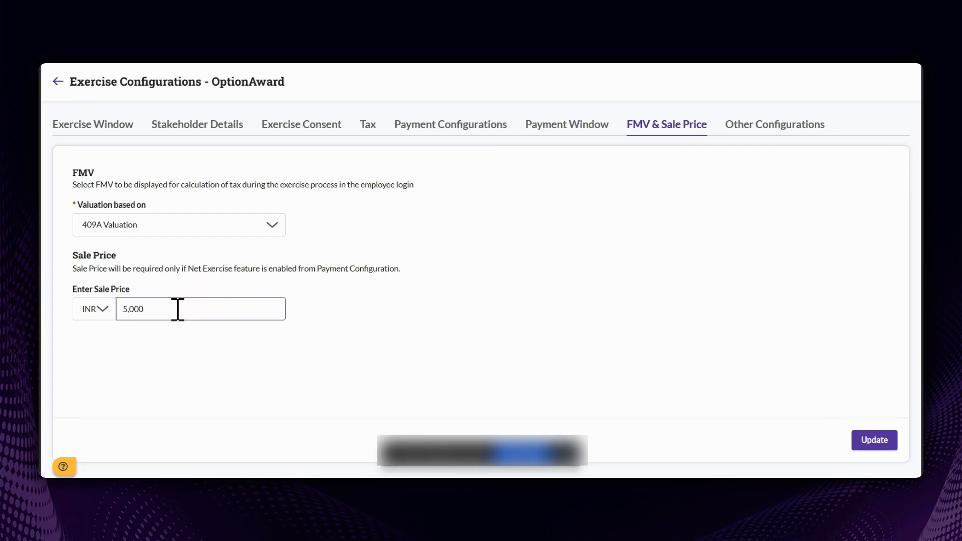
left_click(767, 124)
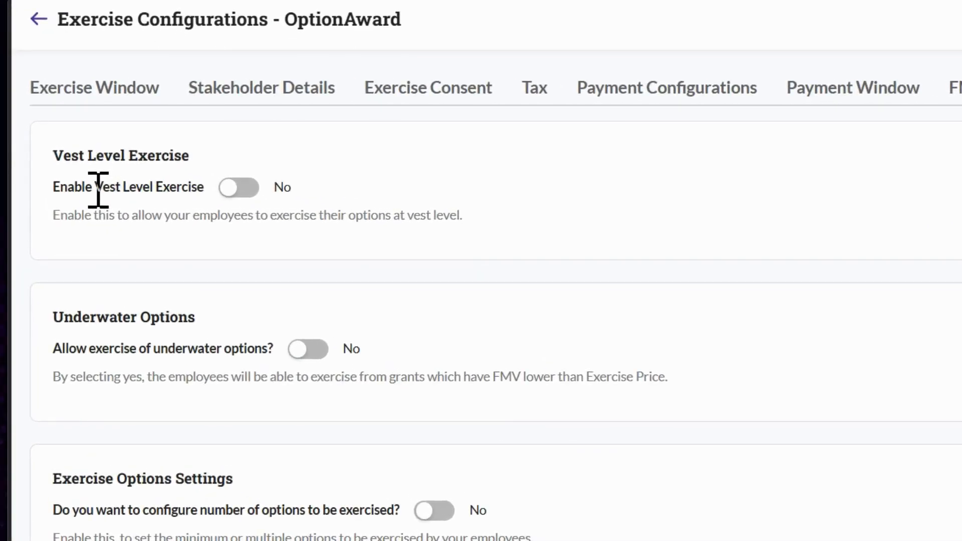
left_click(98, 190)
left_click_drag(98, 190, 162, 187)
left_click_drag(140, 125, 140, 126)
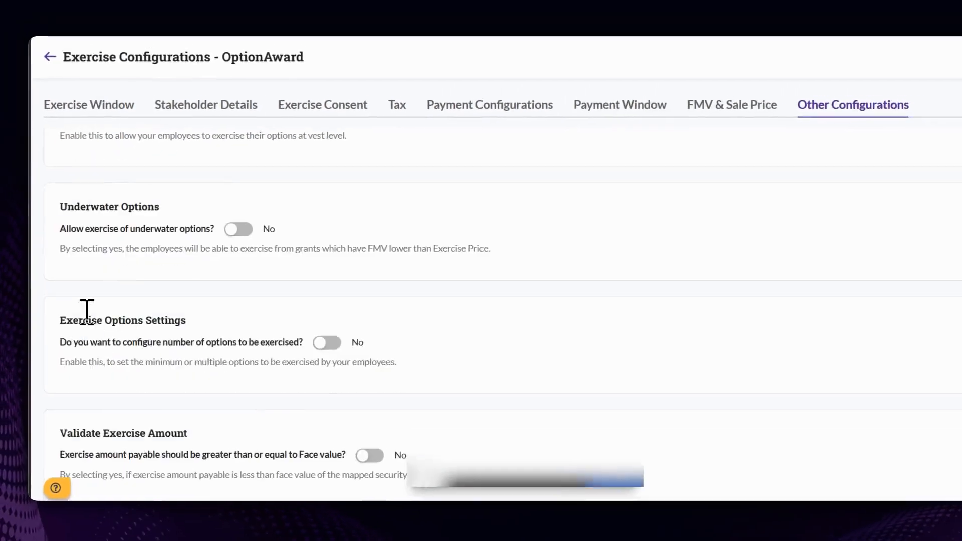
Try configuring the options to be exercised in multiples of 10 in the exercise options settings, and discard the entry.
scroll(129, 279, "down", 3)
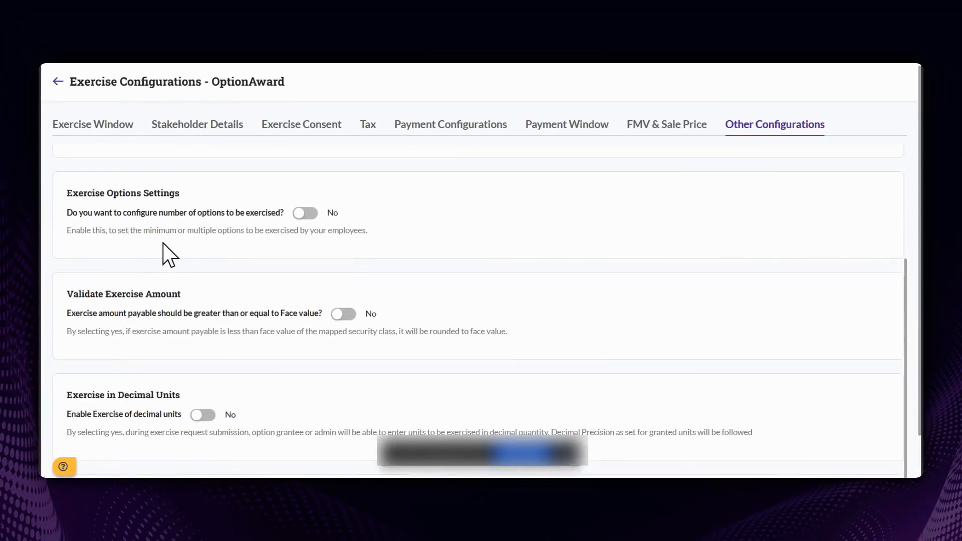
left_click(305, 213)
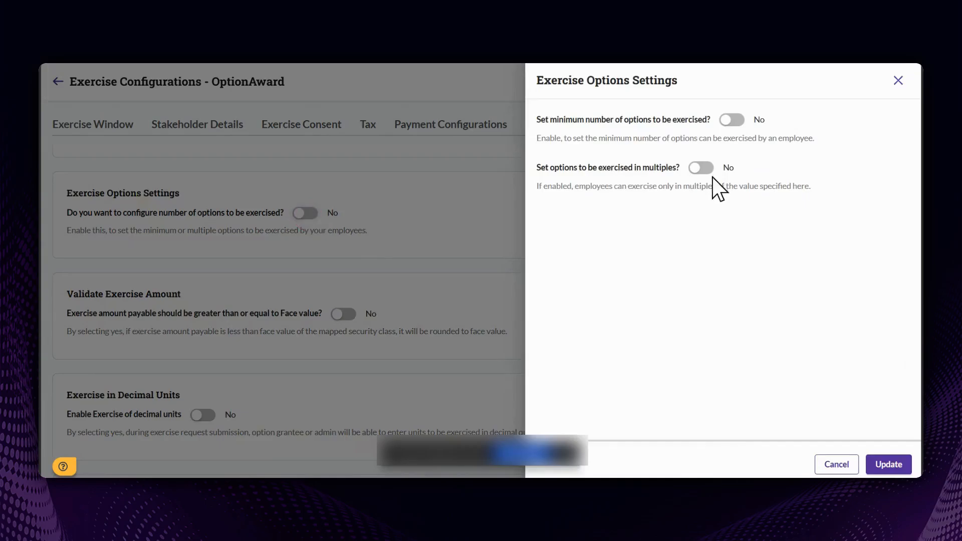
left_click(701, 167)
left_click(634, 240)
type("10")
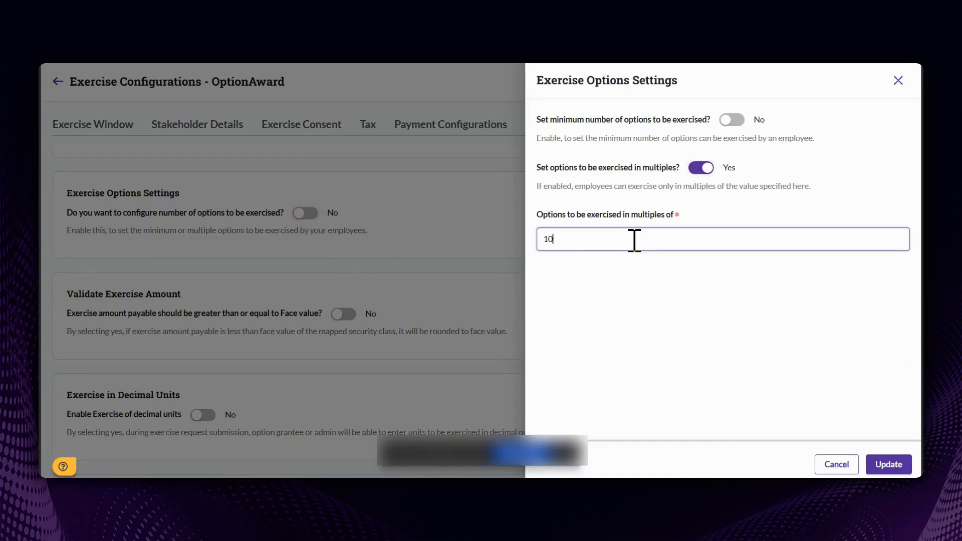
left_click(833, 465)
Review the exercise amount validation, decimal unit exercise and quick notes settings.
scroll(388, 415, "down", 2)
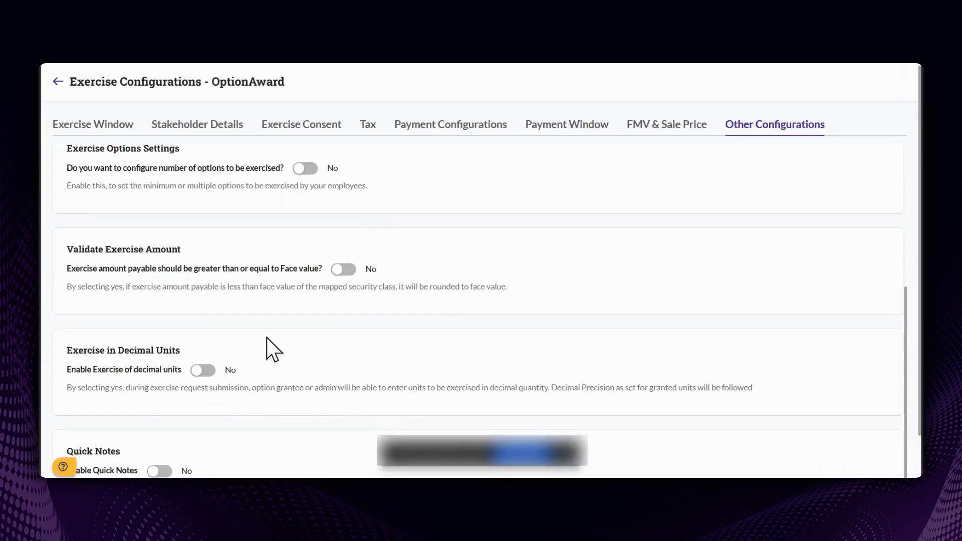
scroll(288, 303, "down", 2)
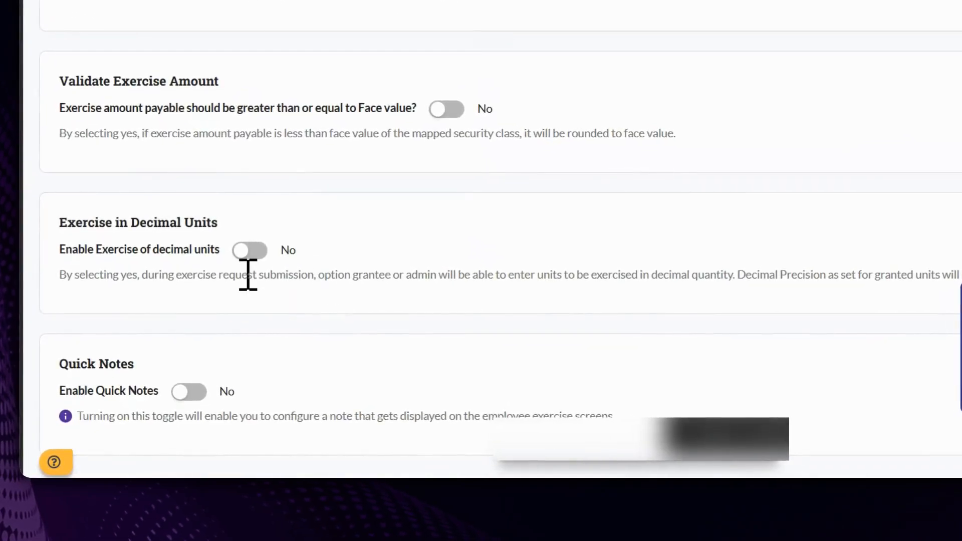